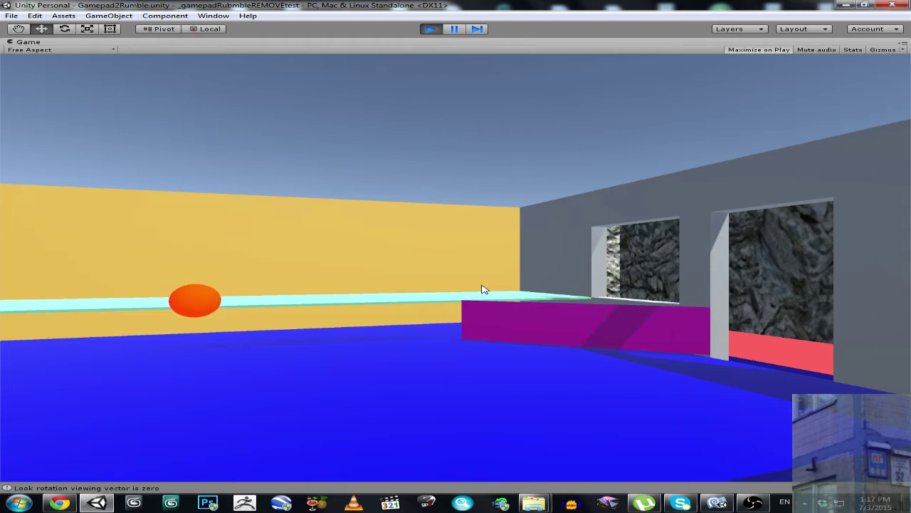
Stop the running Gamepad2Rumble play test to return to the editor.
click(430, 28)
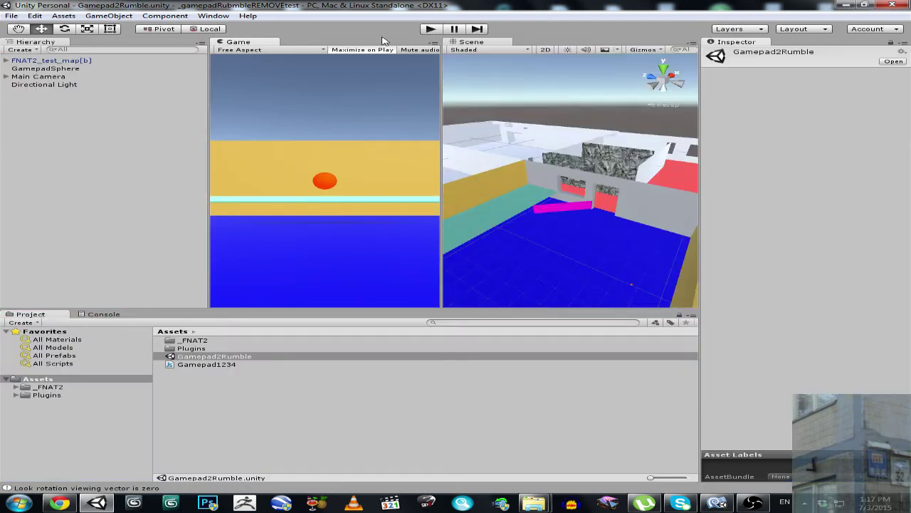
Inspect Main Camera and expand it to compare its child CursorCamera's settings.
click(48, 77)
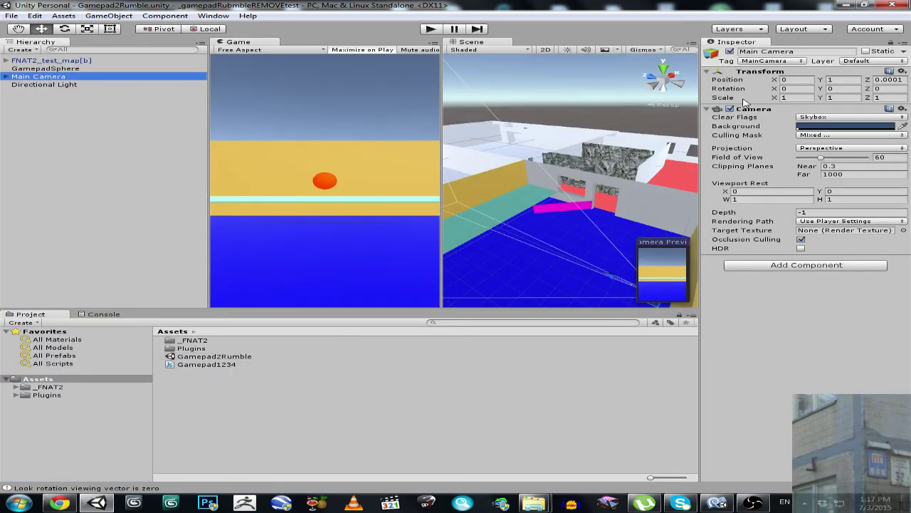
click(777, 61)
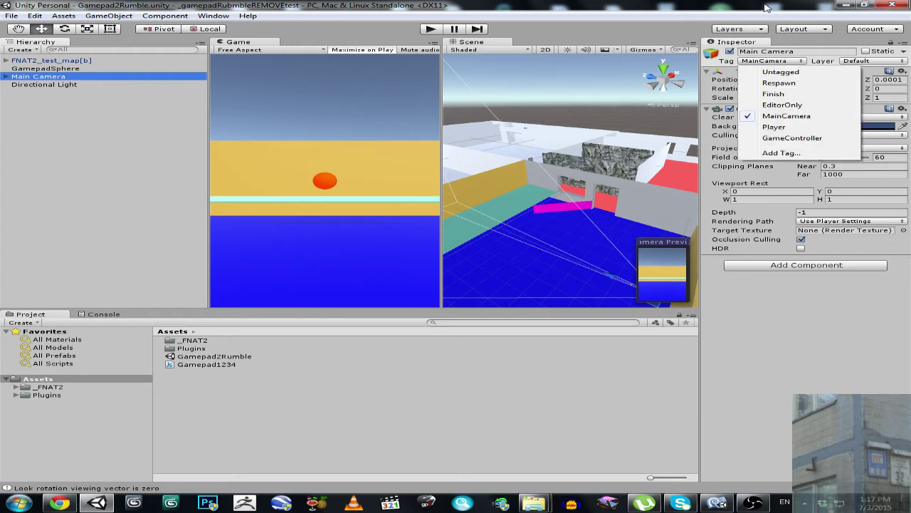
click(766, 7)
click(6, 77)
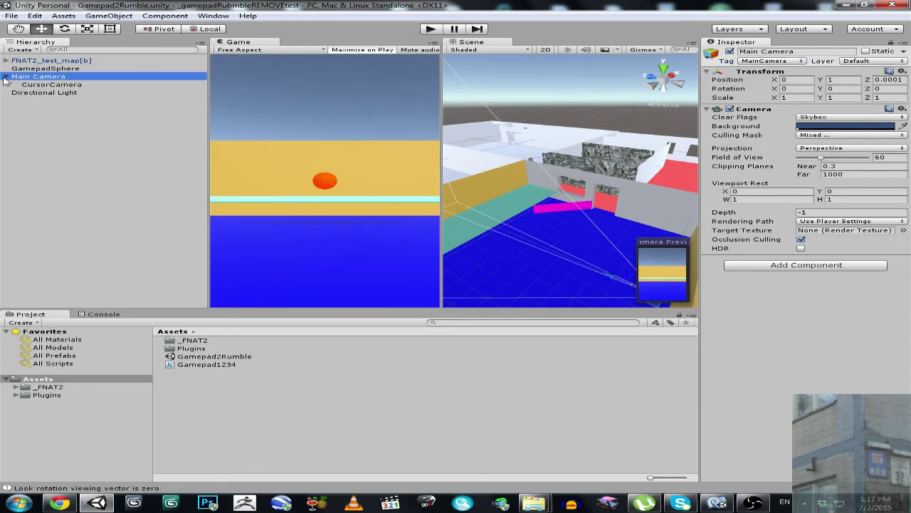
click(27, 84)
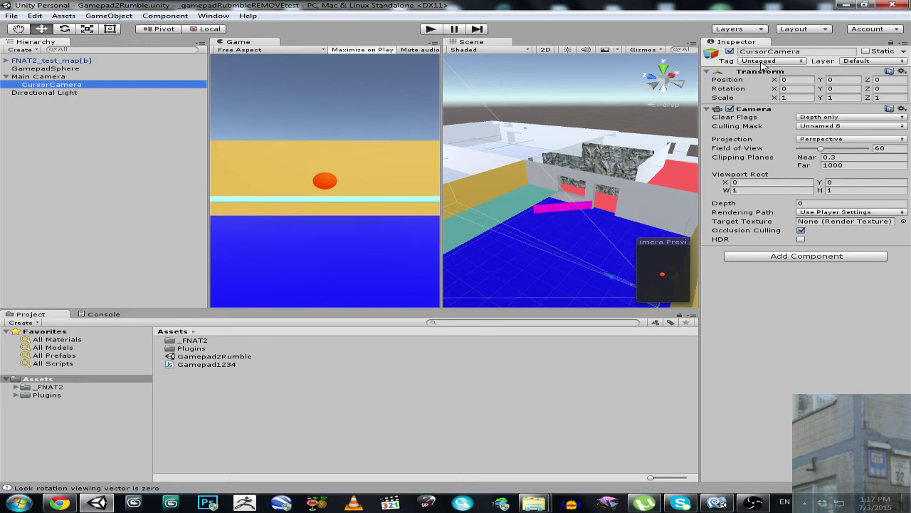
click(33, 76)
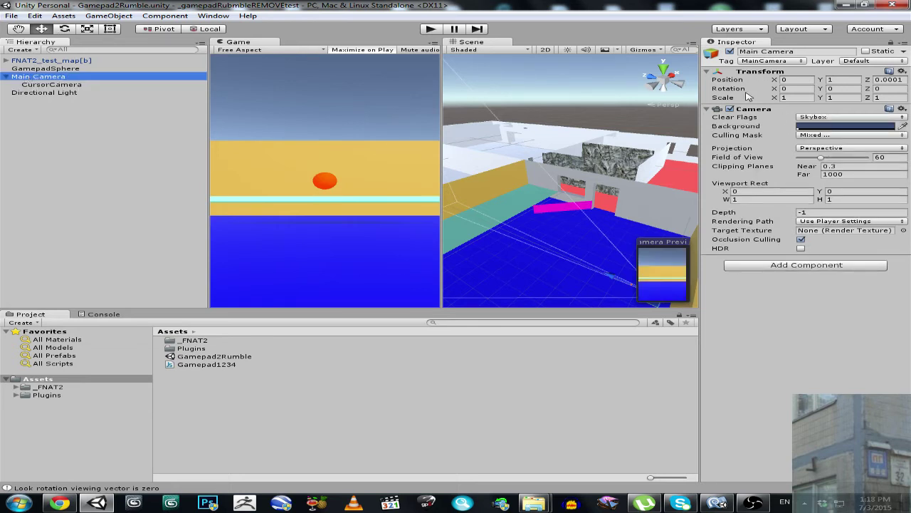
click(41, 85)
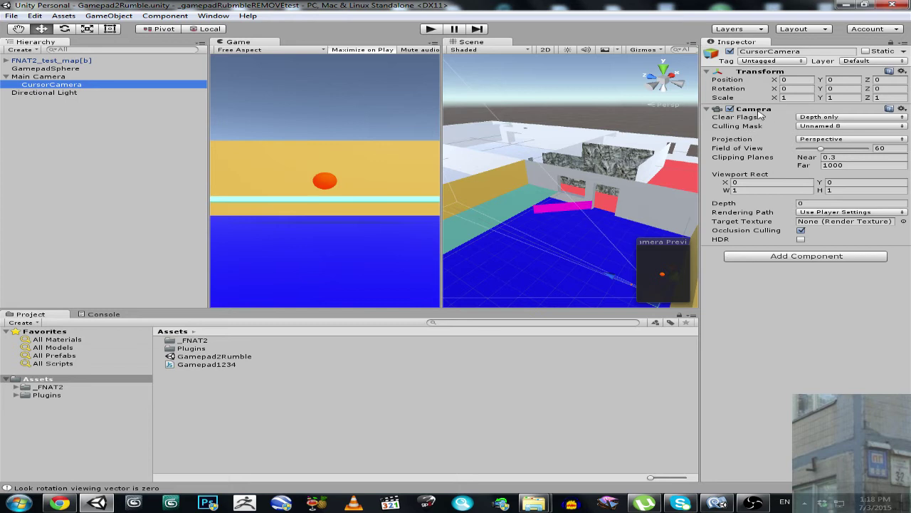
Confirm CursorCamera's Depth only clearing and culling mask, then open GamepadSphere's Layer choices.
click(807, 118)
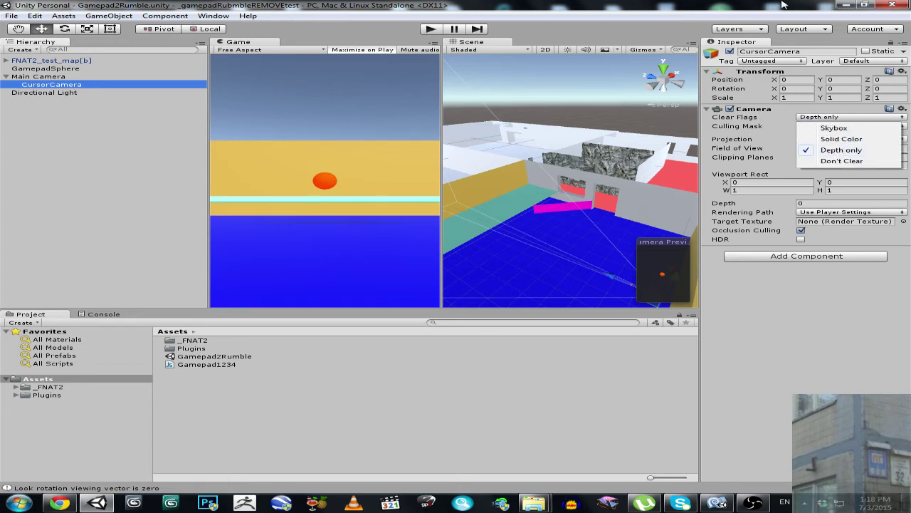
click(839, 151)
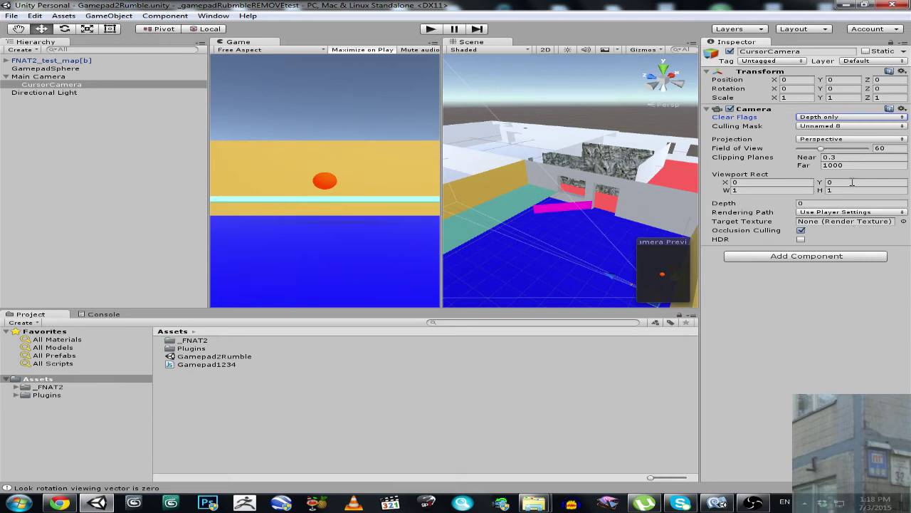
click(825, 129)
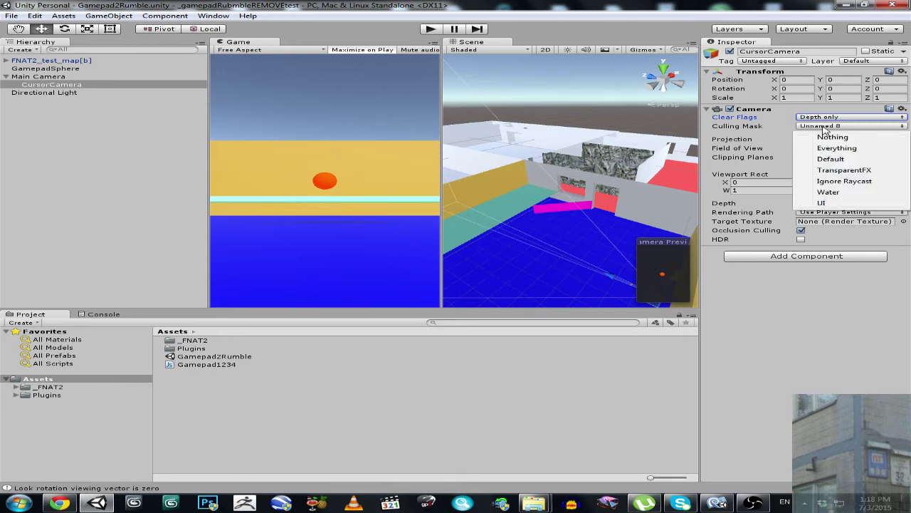
click(646, 5)
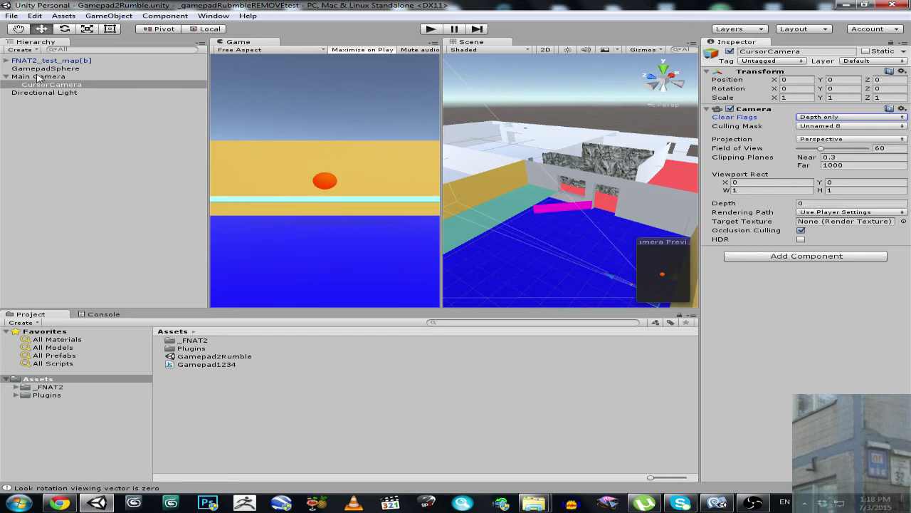
click(816, 127)
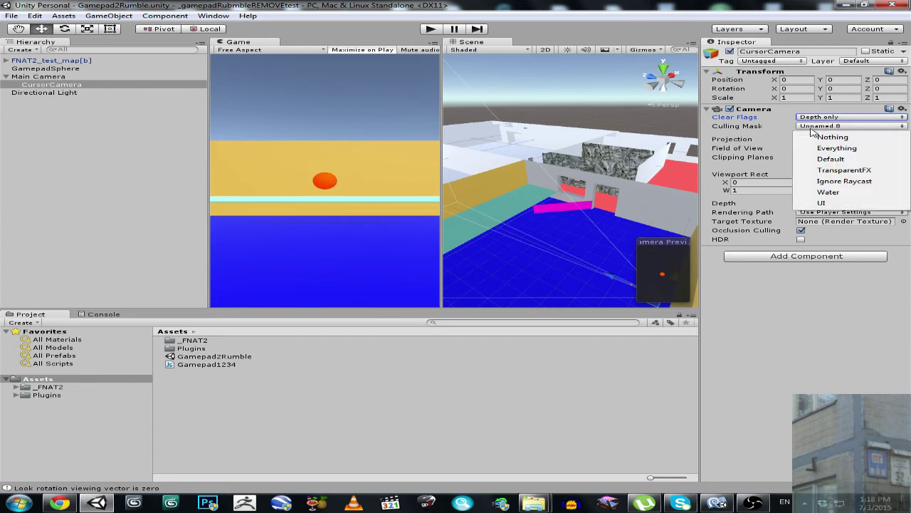
click(753, 5)
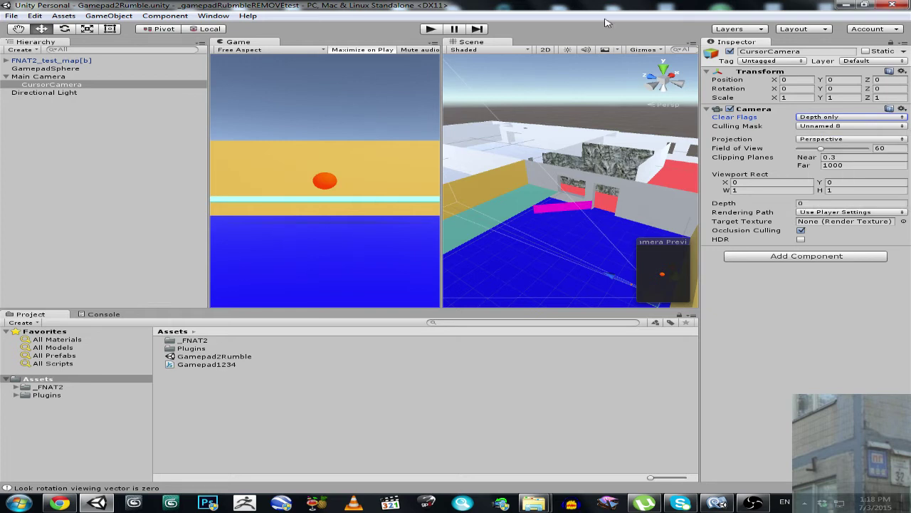
click(44, 69)
click(860, 61)
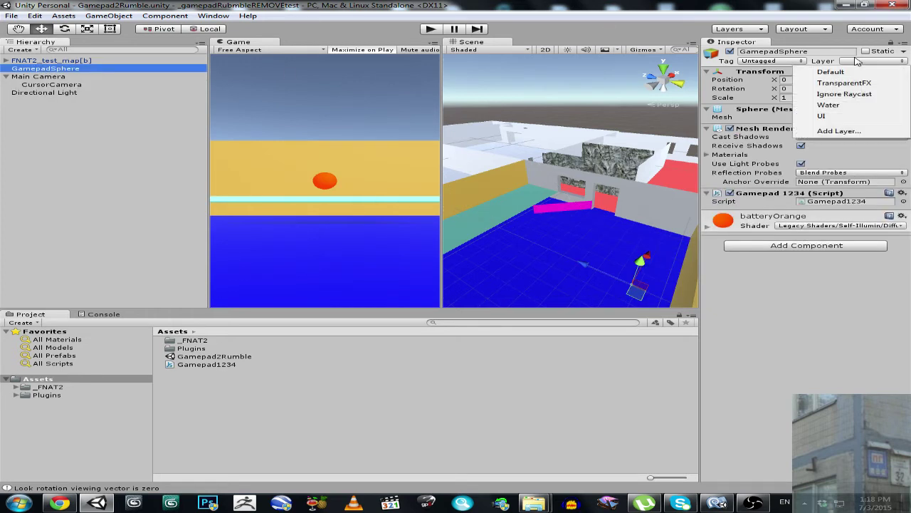
Name User Layer 8 'Cursor', put GamepadSphere on it, and reselect CursorCamera.
click(834, 126)
click(802, 157)
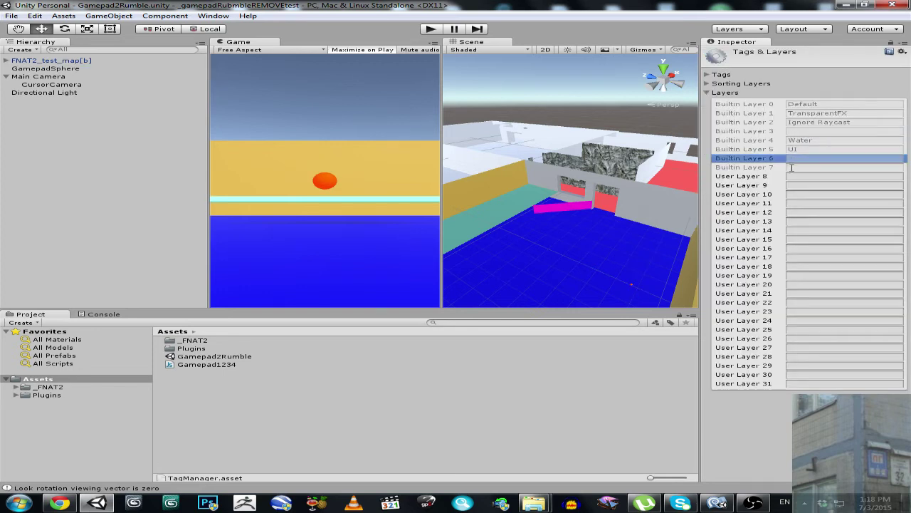
click(792, 167)
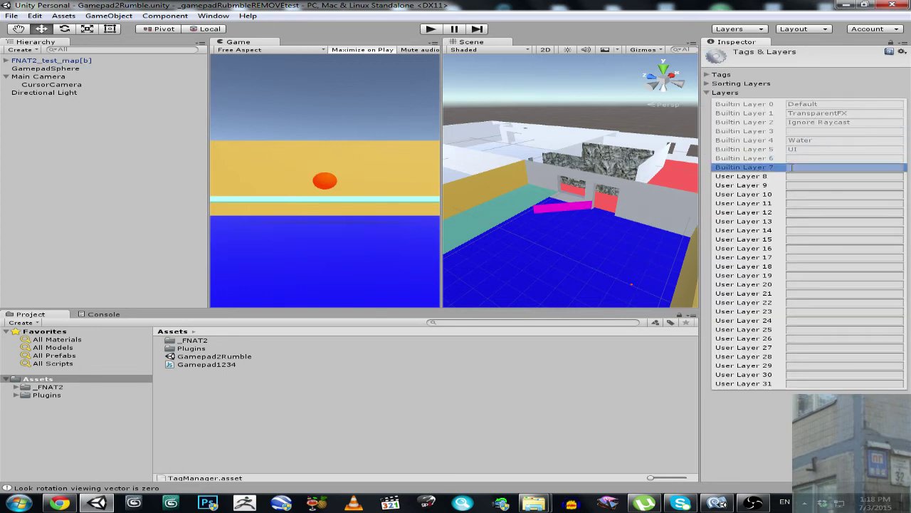
click(797, 178)
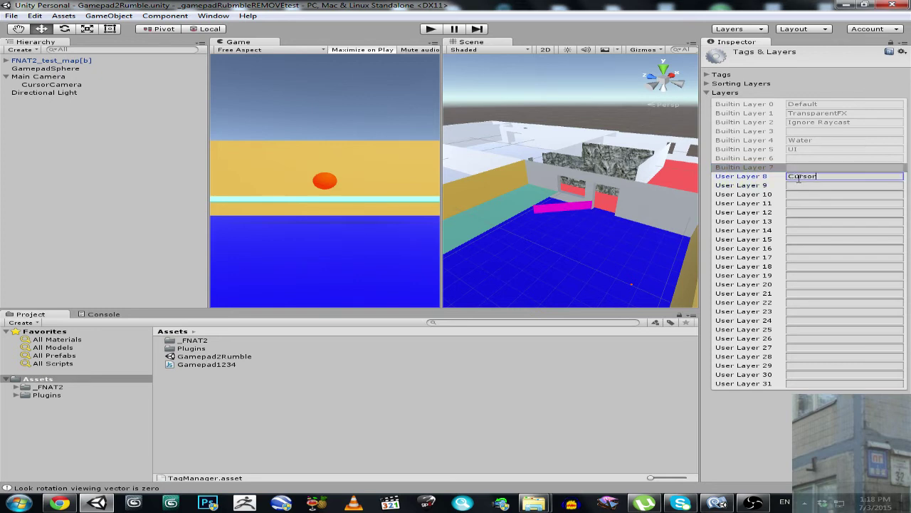
text(Cursor)
click(35, 63)
click(36, 67)
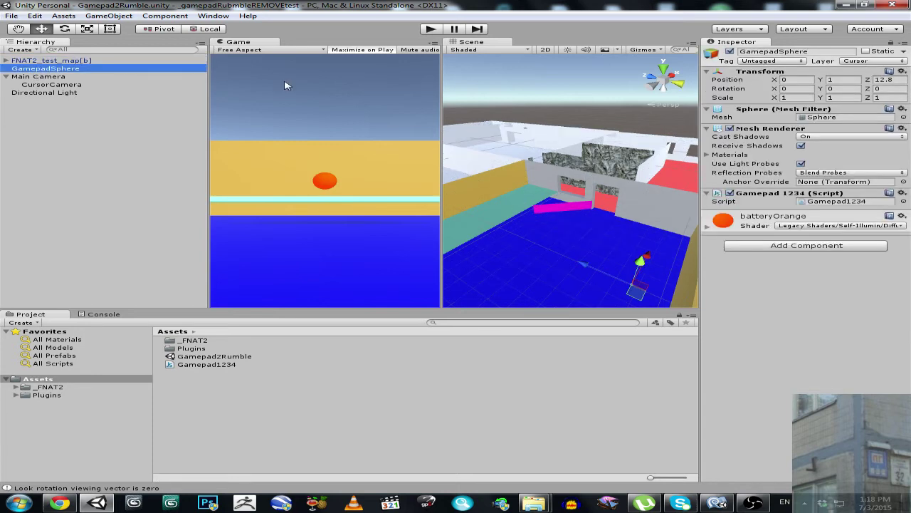
click(40, 85)
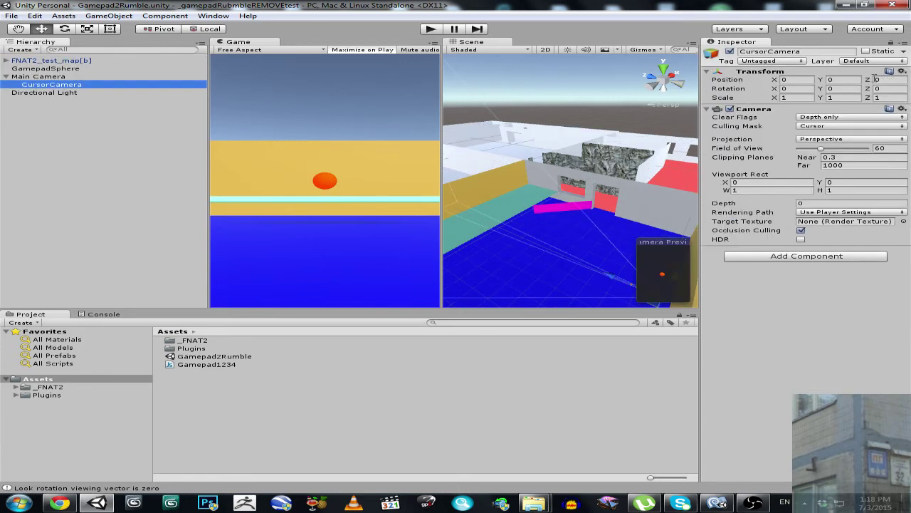
Uncheck Cursor in CursorCamera's culling mask, review Main Camera and GamepadSphere, then show Gamepad1234.js.
click(819, 126)
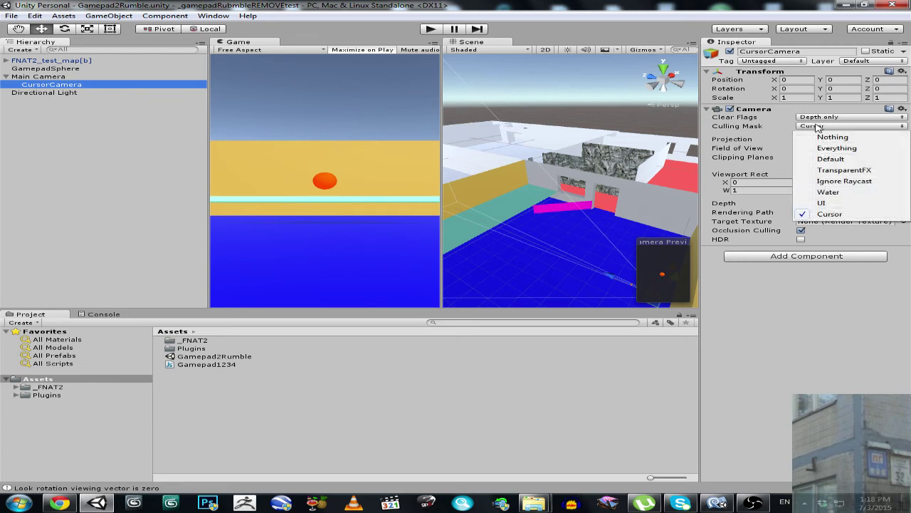
click(830, 214)
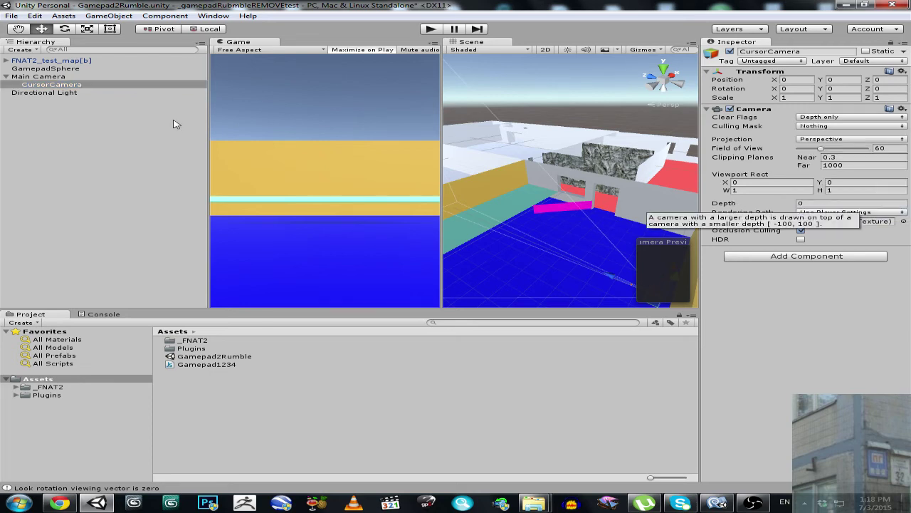
click(50, 77)
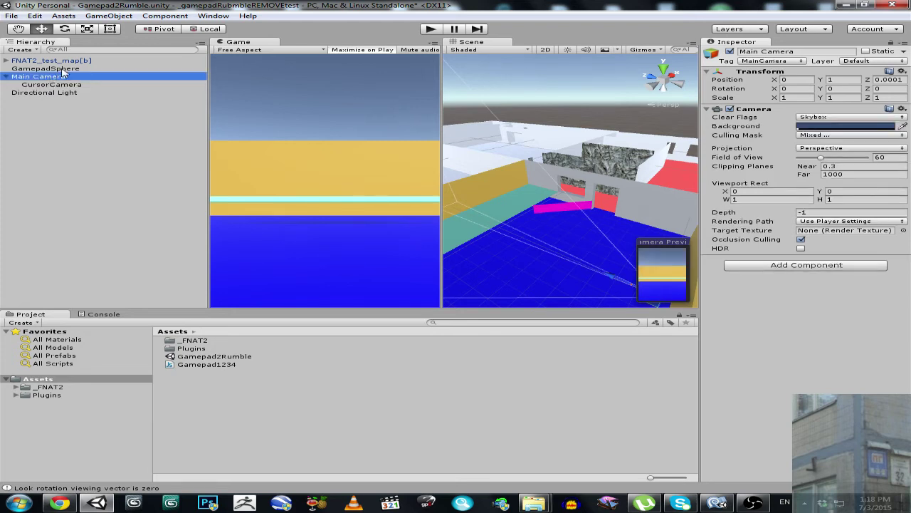
click(60, 69)
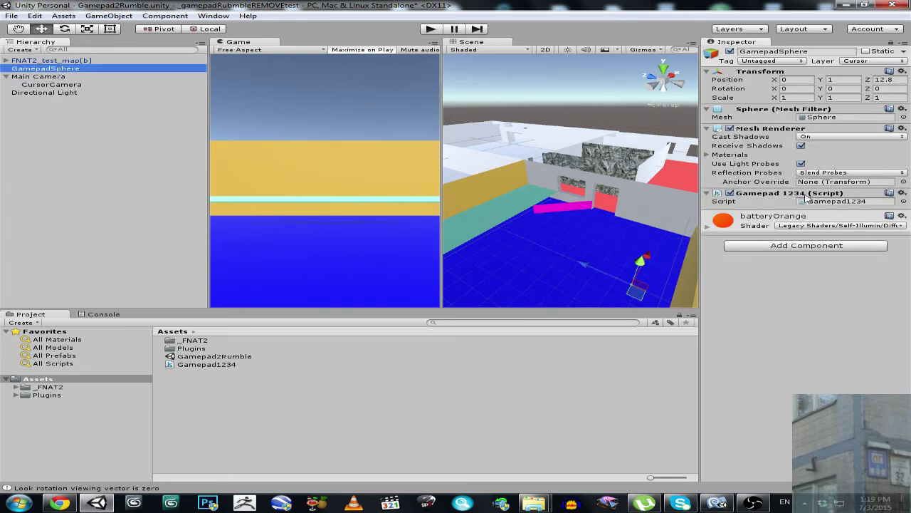
click(717, 502)
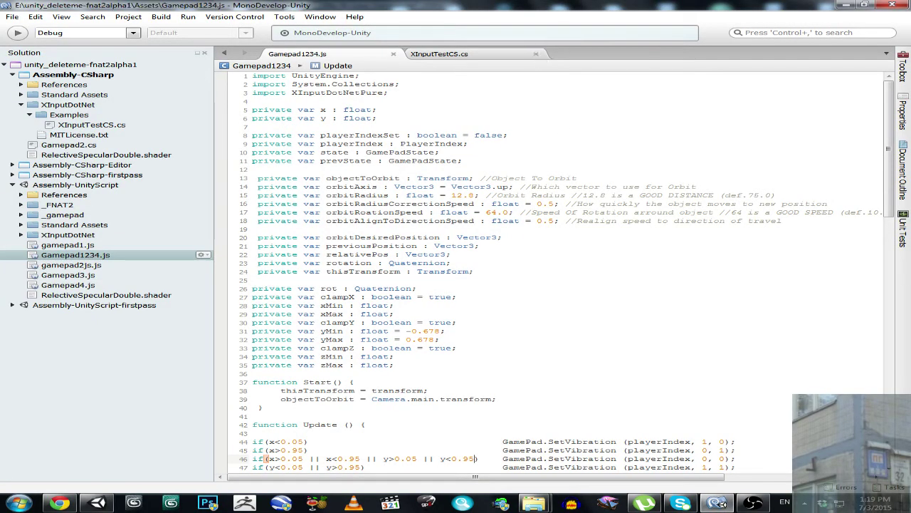
Close XInputTestCS.cs and highlight the XInputDotNetPure import on line 3.
click(536, 54)
click(293, 93)
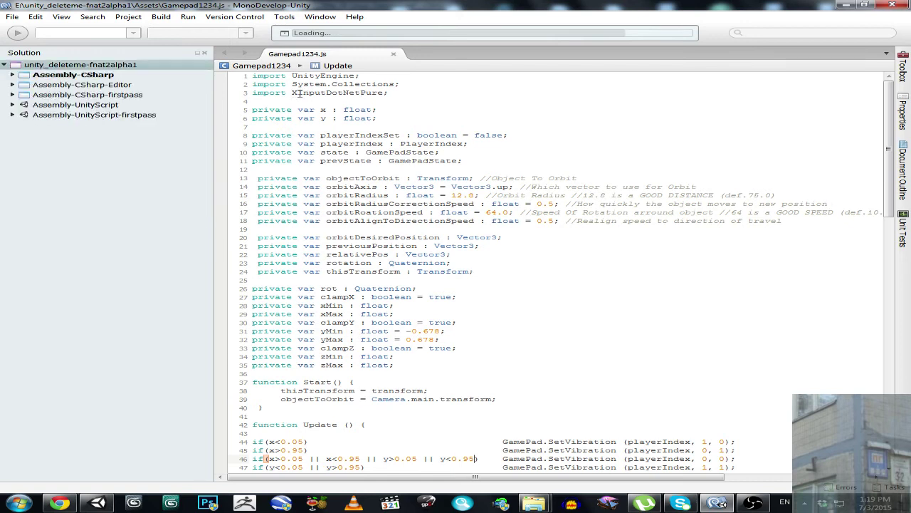
drag(294, 93, 385, 93)
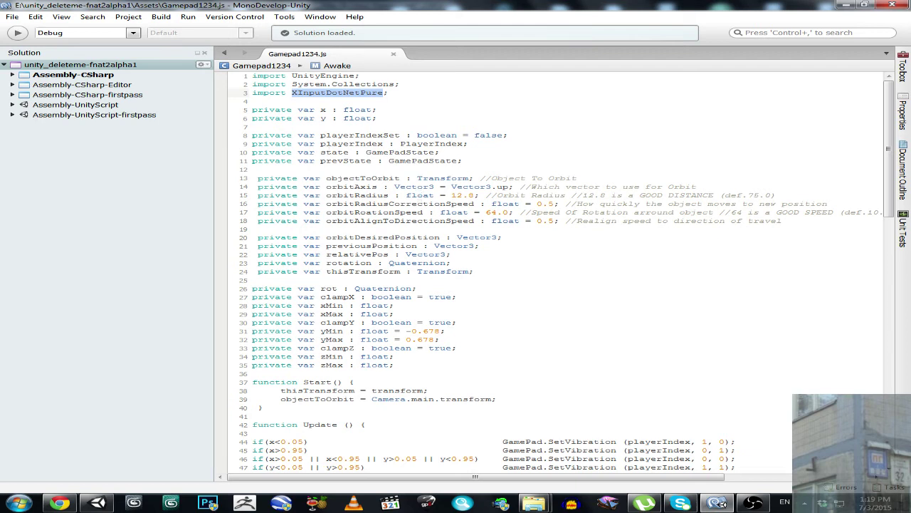
Switch to Unity and back to Gamepad1234.js, scrolling down to the Y clamp limits.
click(851, 6)
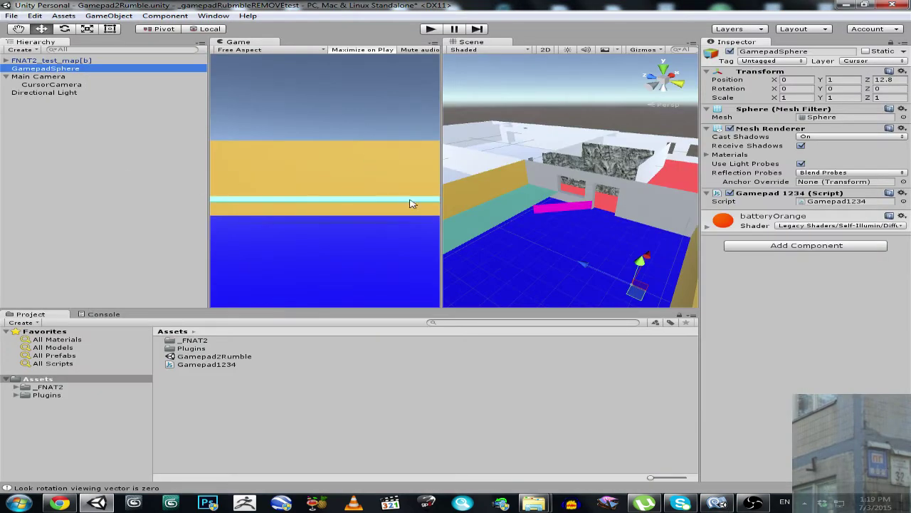
click(717, 503)
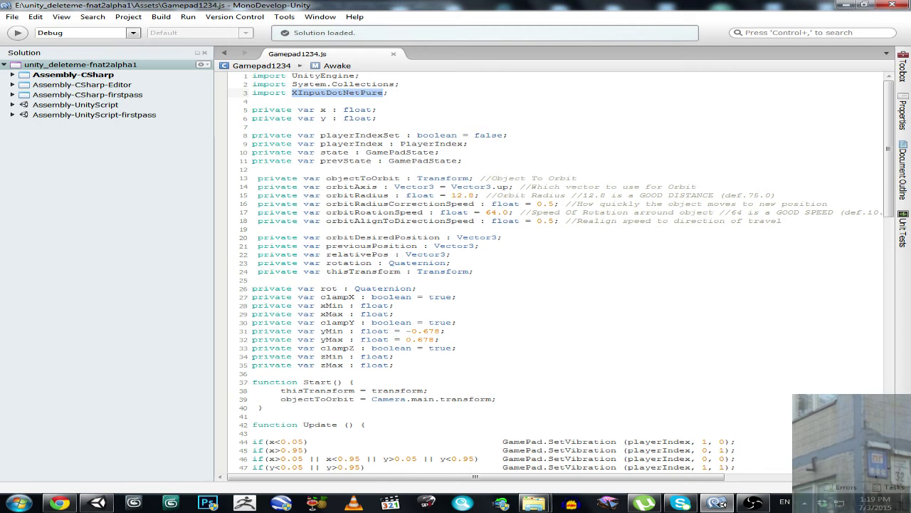
click(98, 503)
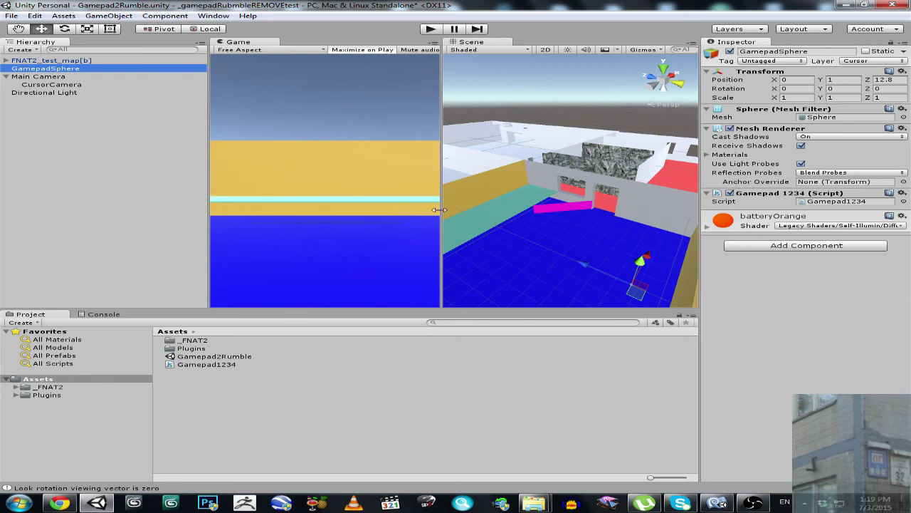
click(717, 503)
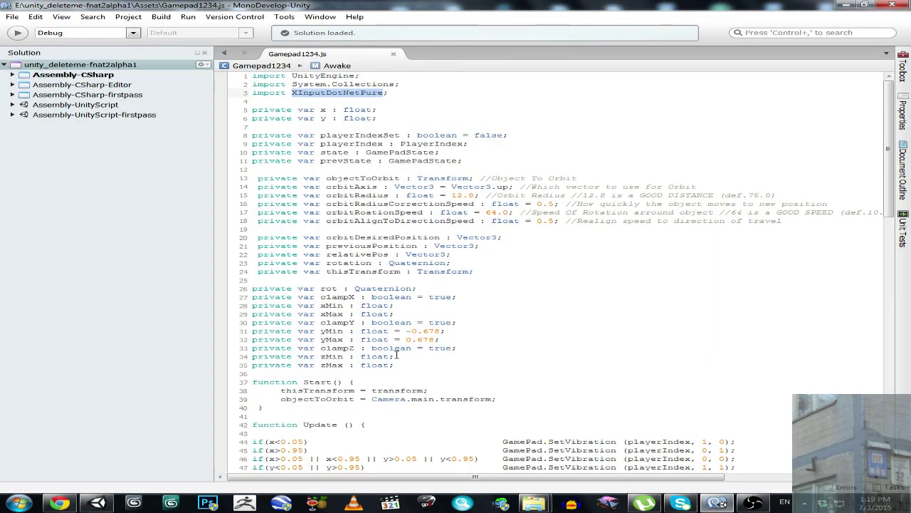
scroll(397, 355, down, 5)
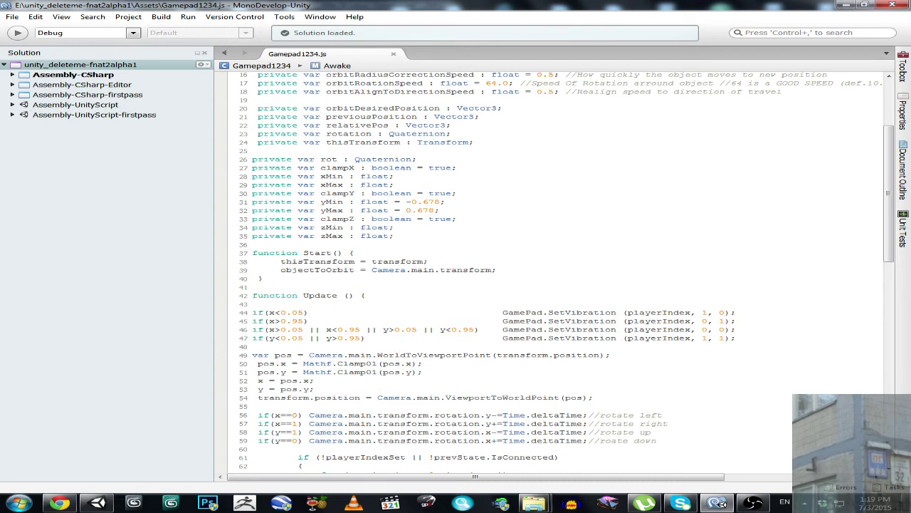
click(99, 503)
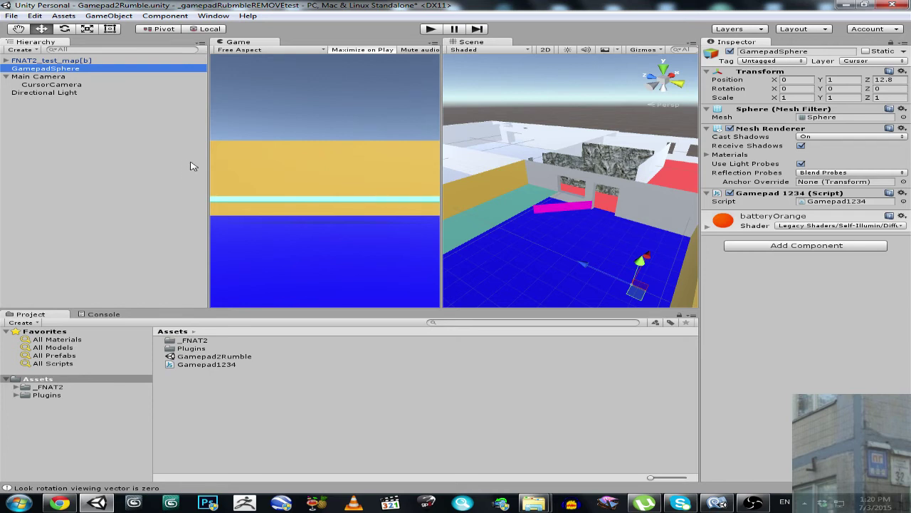
click(42, 77)
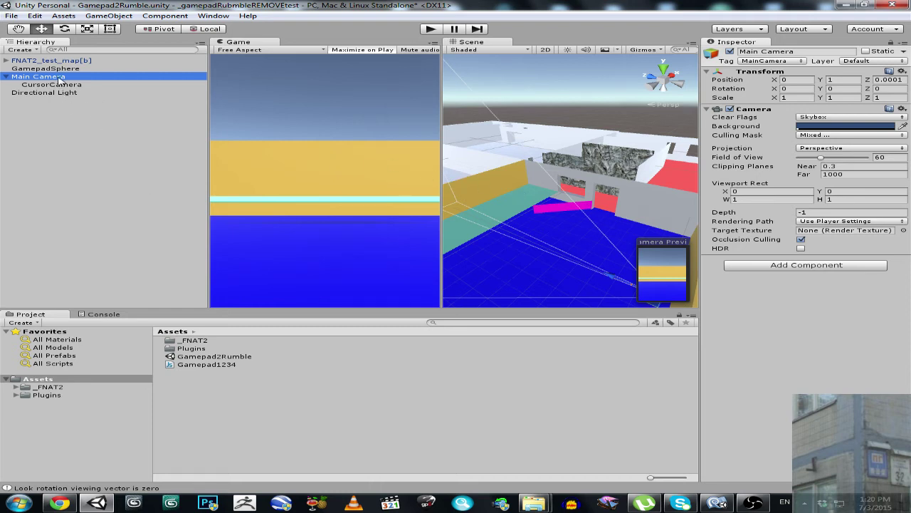
click(716, 501)
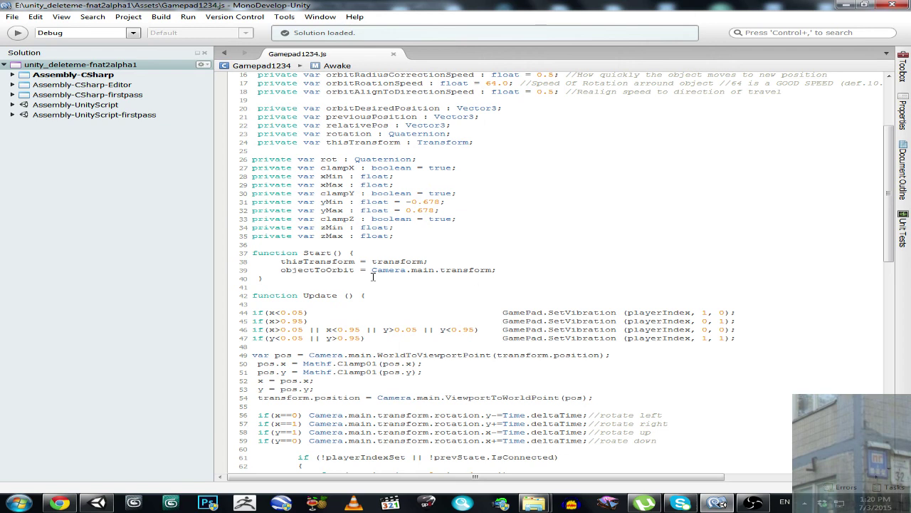
drag(366, 339, 240, 315)
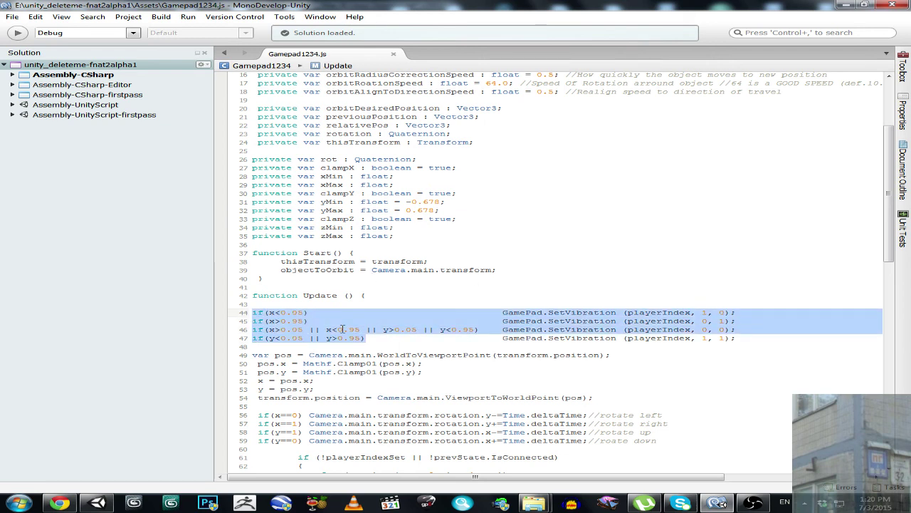
drag(738, 338, 253, 314)
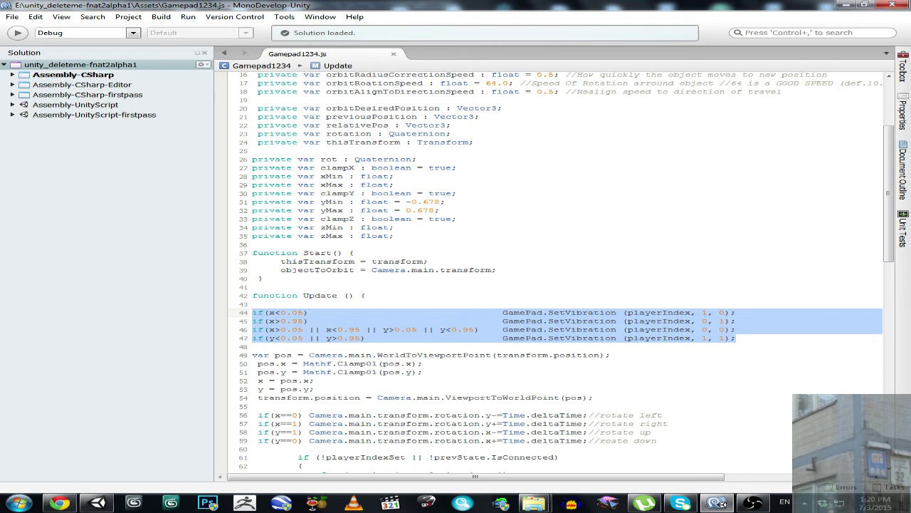
click(274, 320)
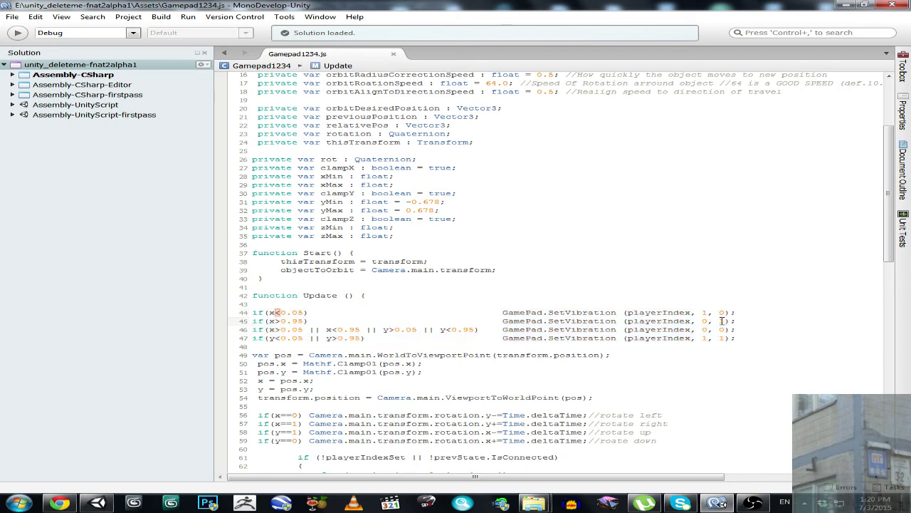
drag(483, 330, 254, 331)
drag(702, 330, 725, 330)
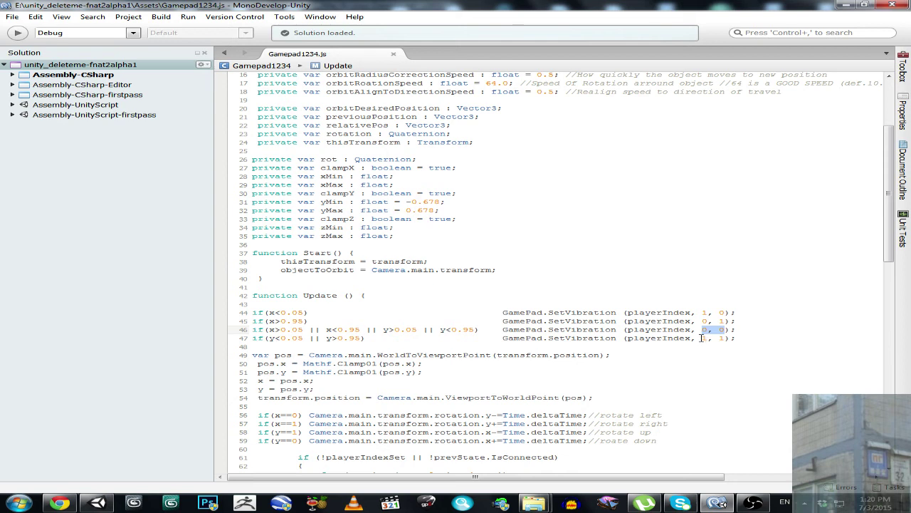
drag(702, 338, 725, 338)
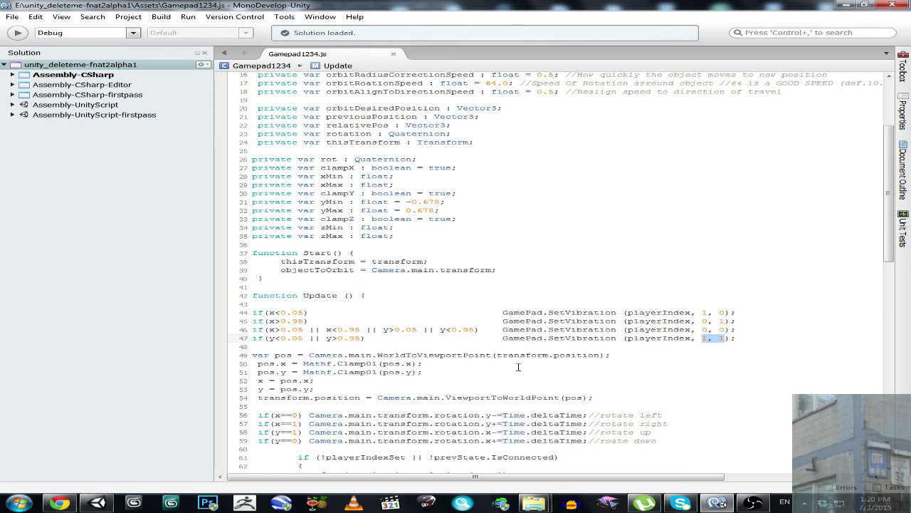
drag(594, 398, 244, 357)
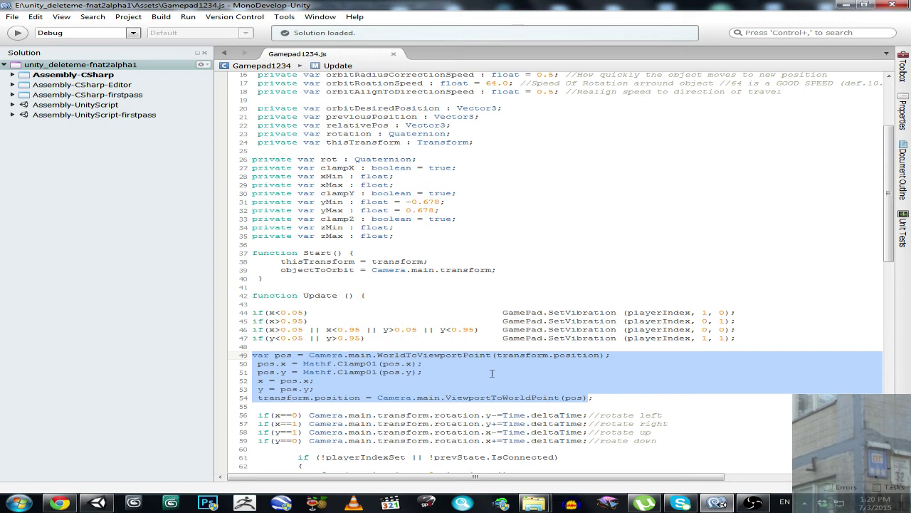
scroll(498, 370, down, 5)
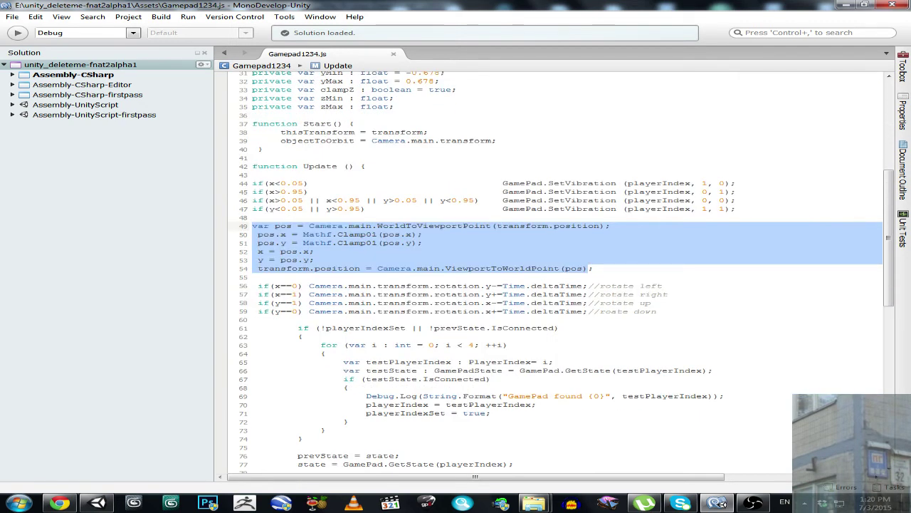